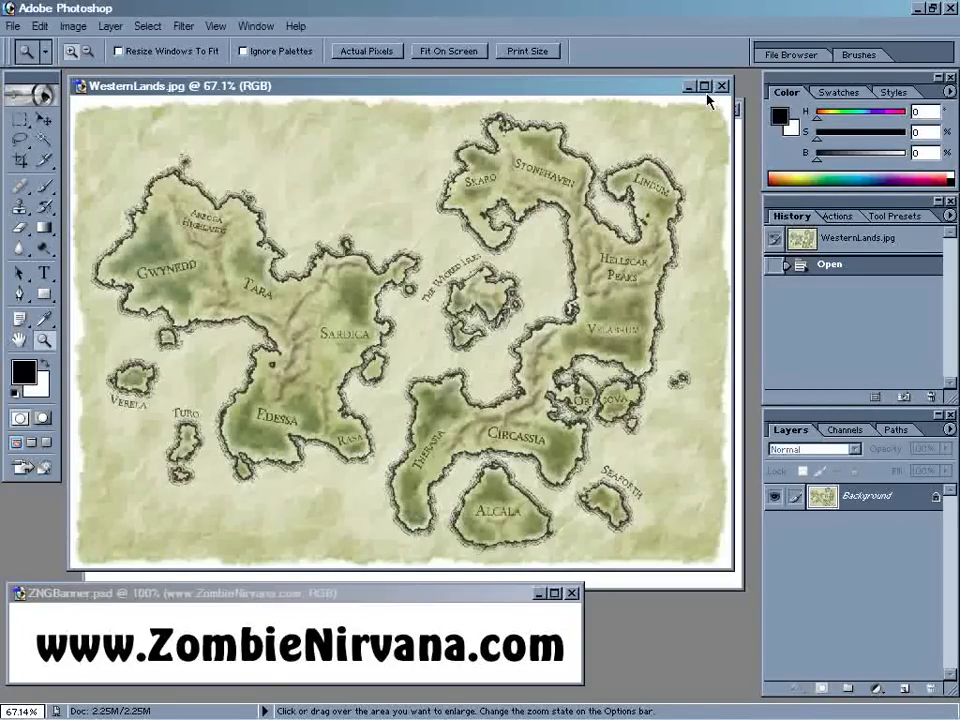
Minimize the WesternLands map, bring the blank Untitled-1 forward, and show the Actions palette
click(688, 87)
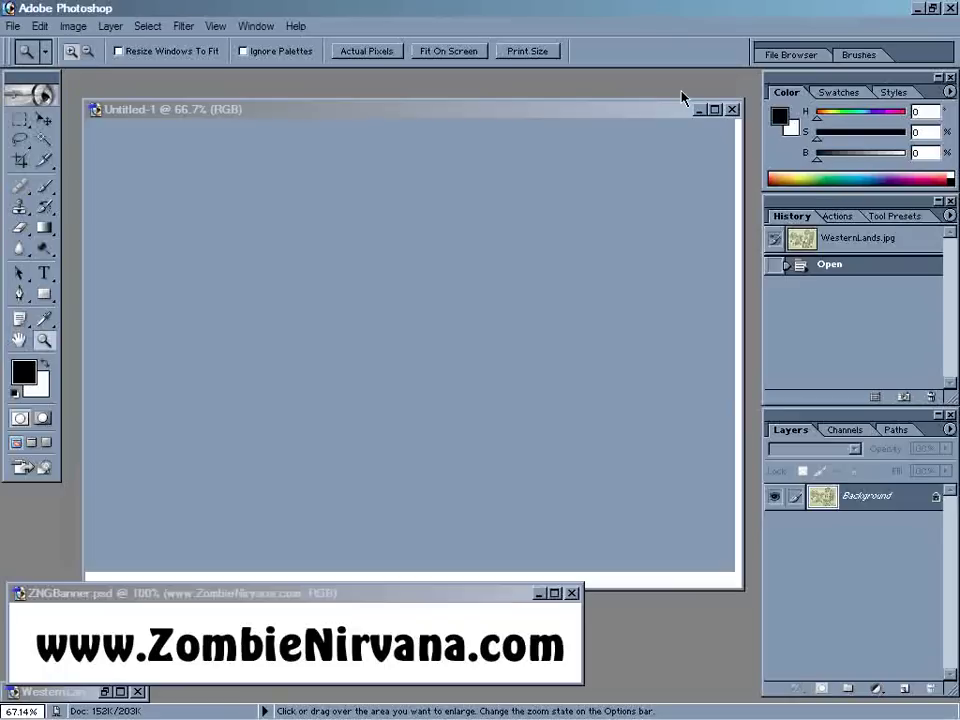
click(652, 123)
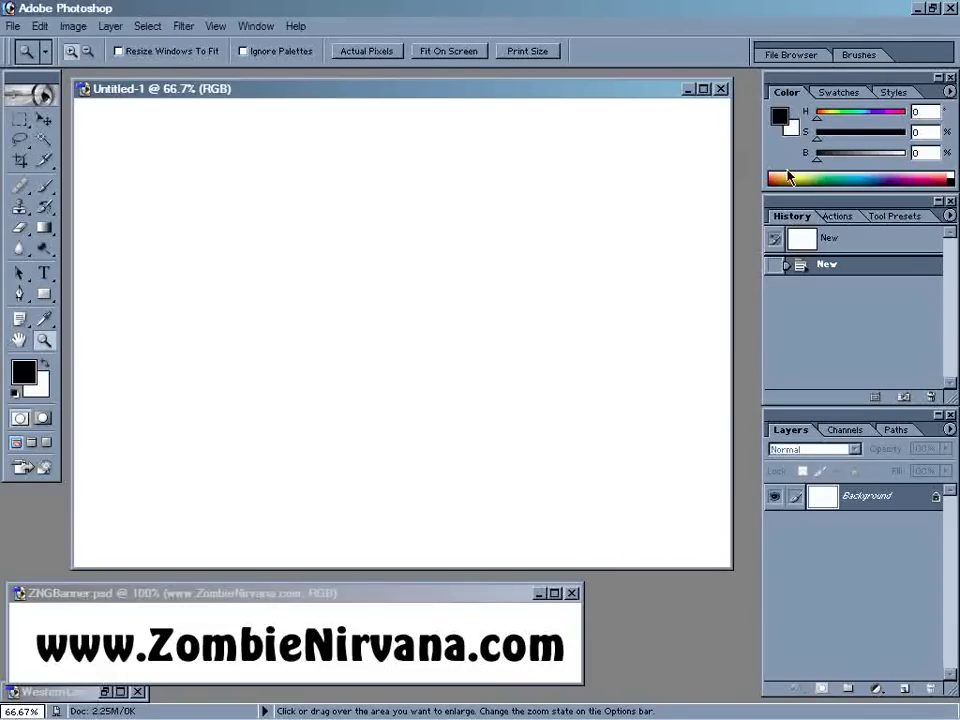
click(838, 218)
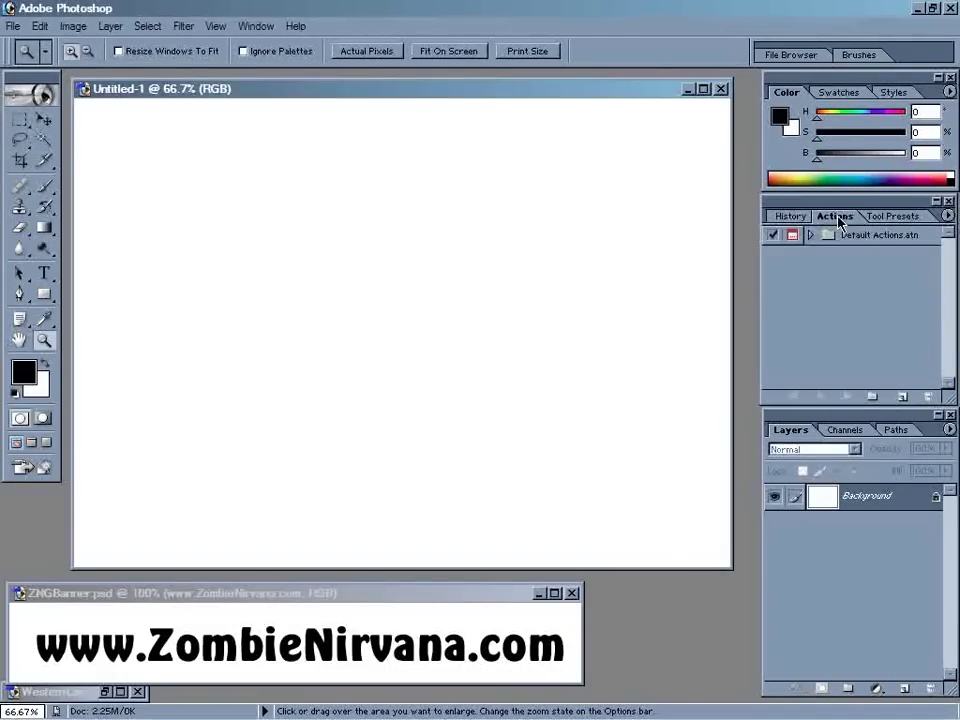
Create a new action named 'Paper background' in Default Actions and begin recording
click(902, 401)
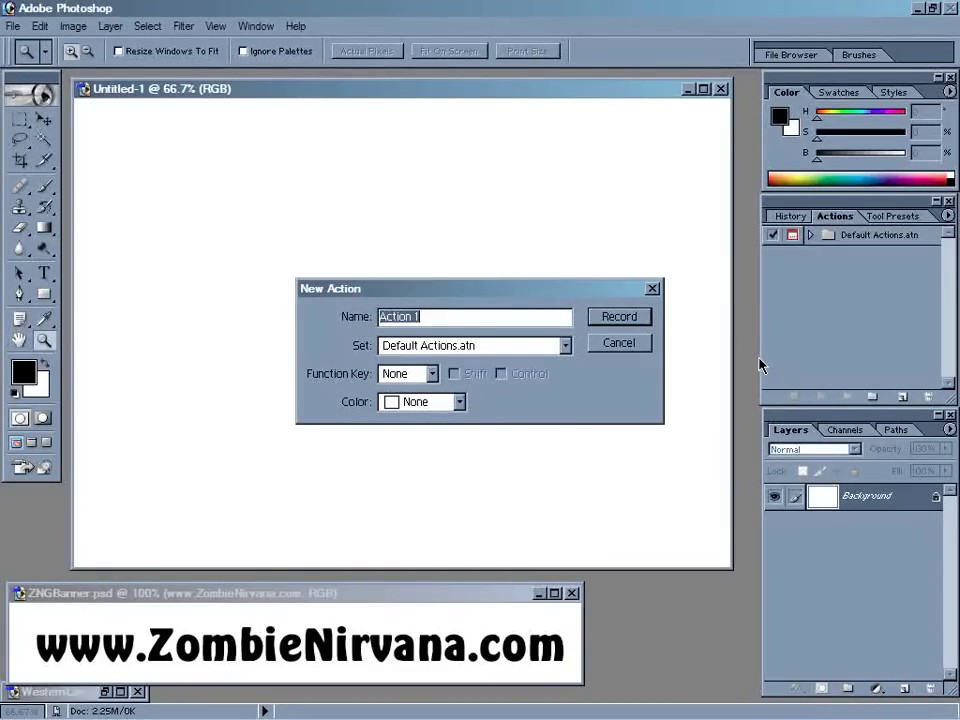
text(P5)
text(per )
text(backgrou)
text(nd)
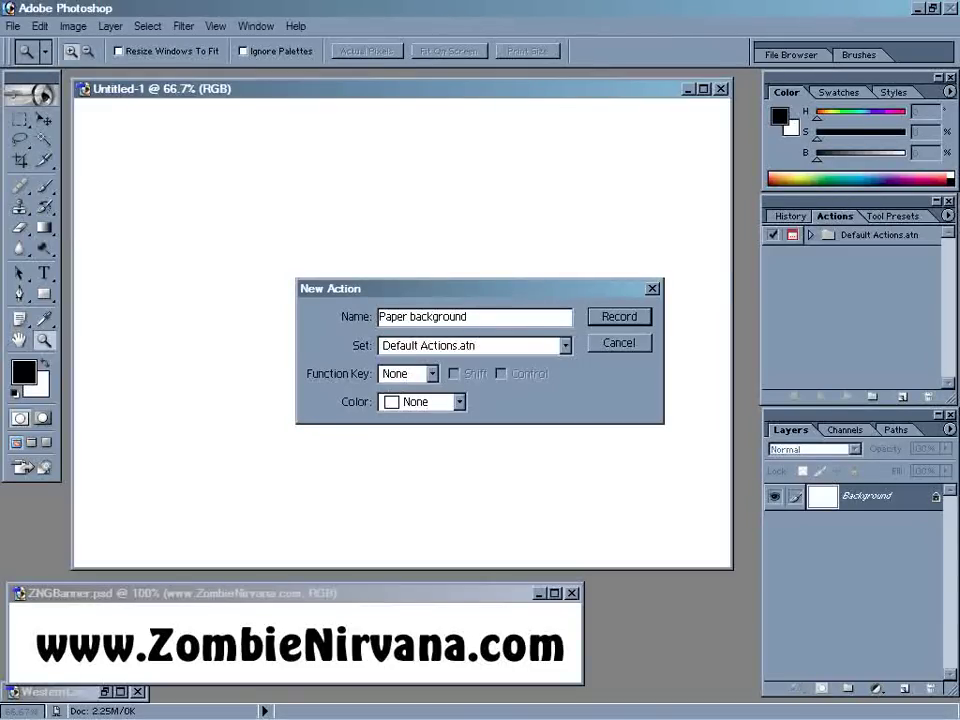
click(619, 317)
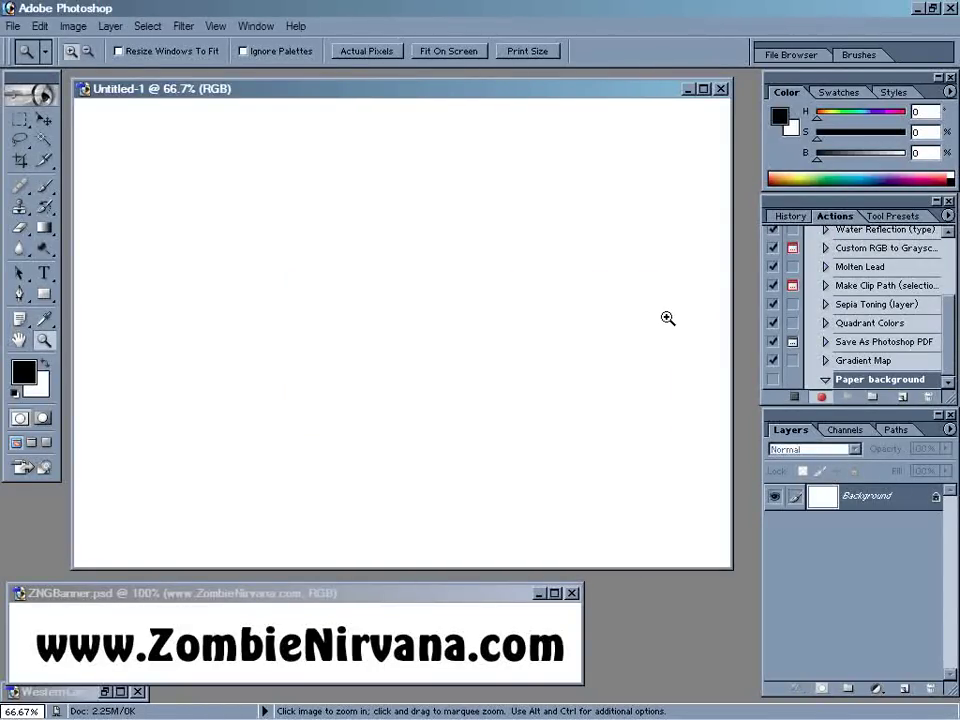
Add a new layer above Background and fill it with rendered clouds
click(904, 690)
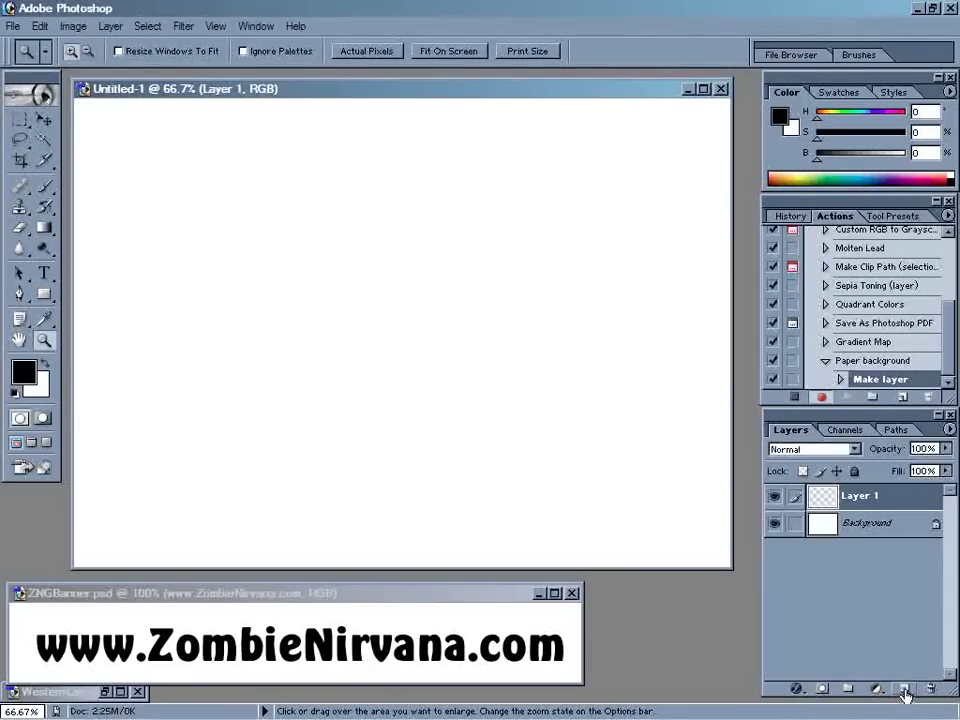
click(184, 28)
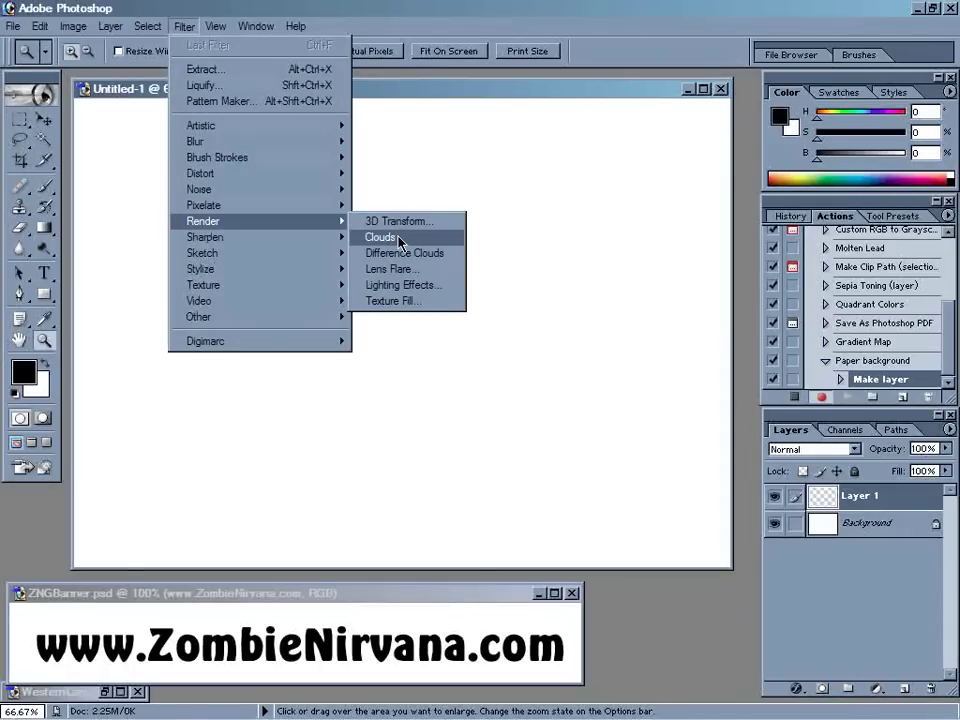
click(399, 242)
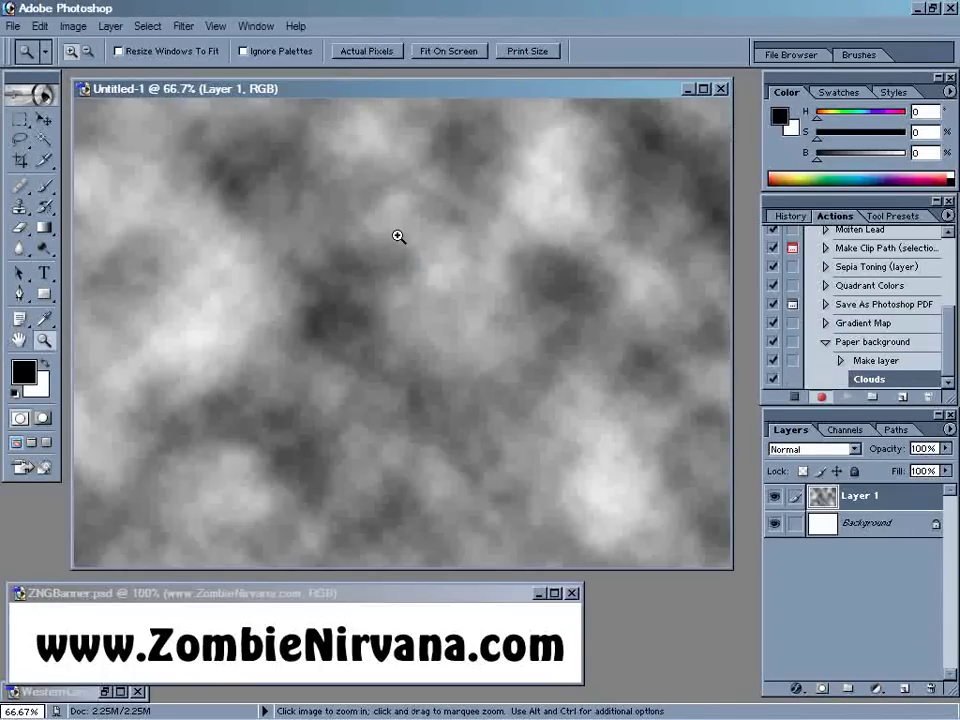
Add a colorized Hue/Saturation adjustment layer at Hue 41, Saturation 25, Lightness +52
click(876, 689)
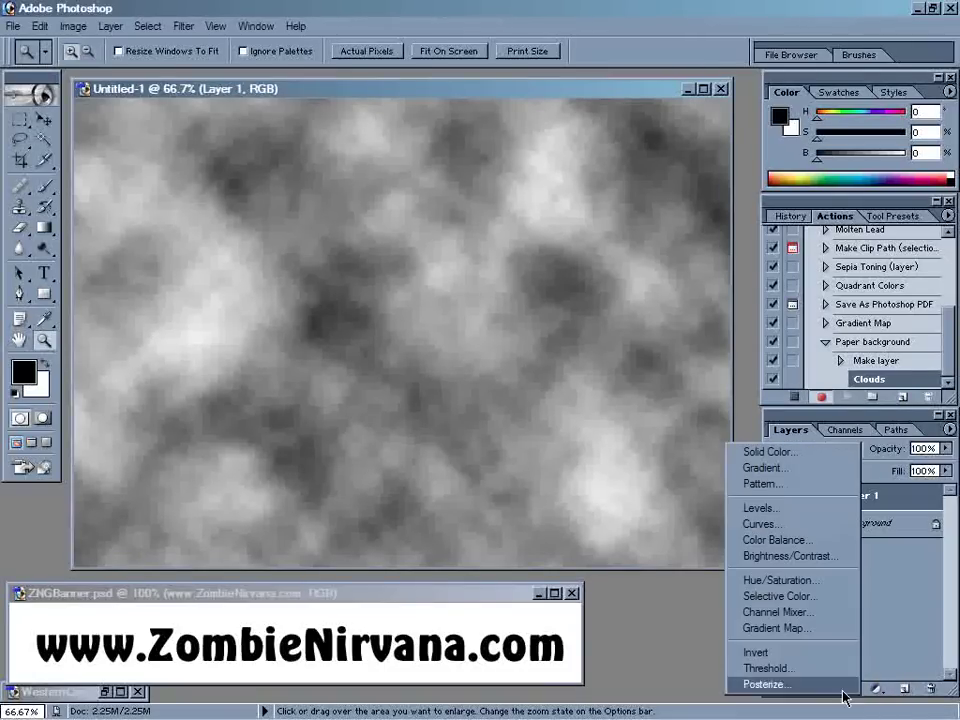
click(798, 585)
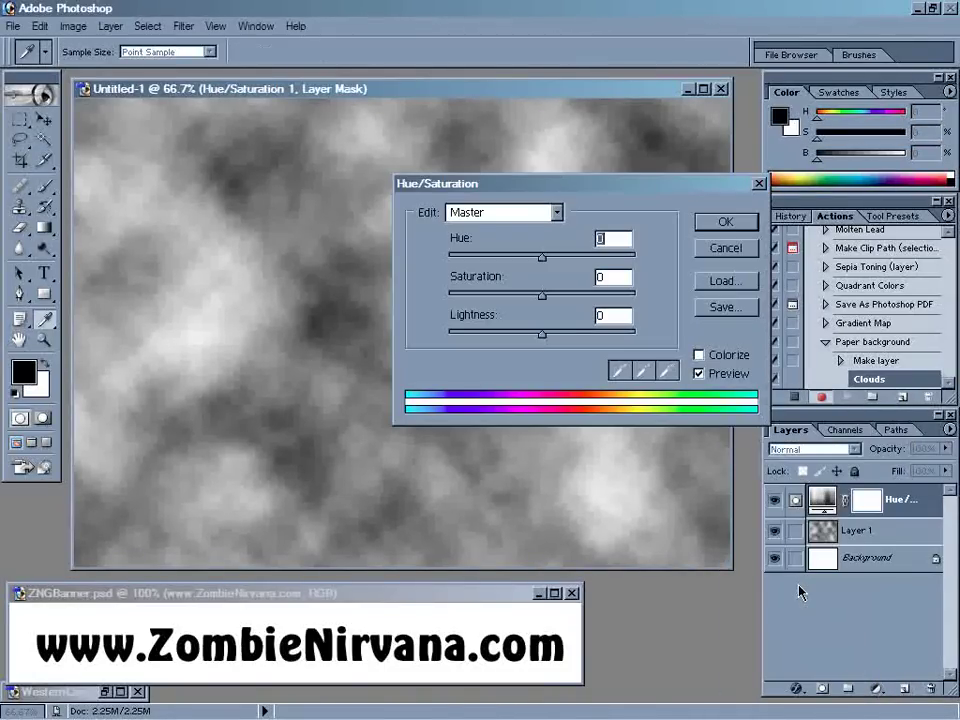
click(698, 356)
drag(450, 257, 471, 261)
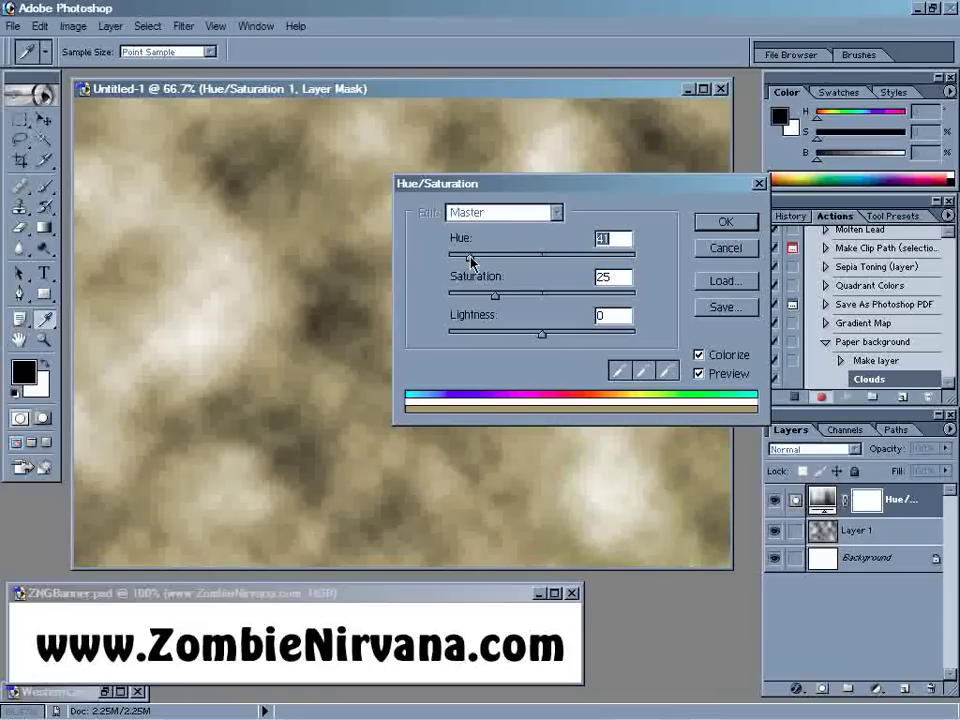
drag(541, 334, 592, 338)
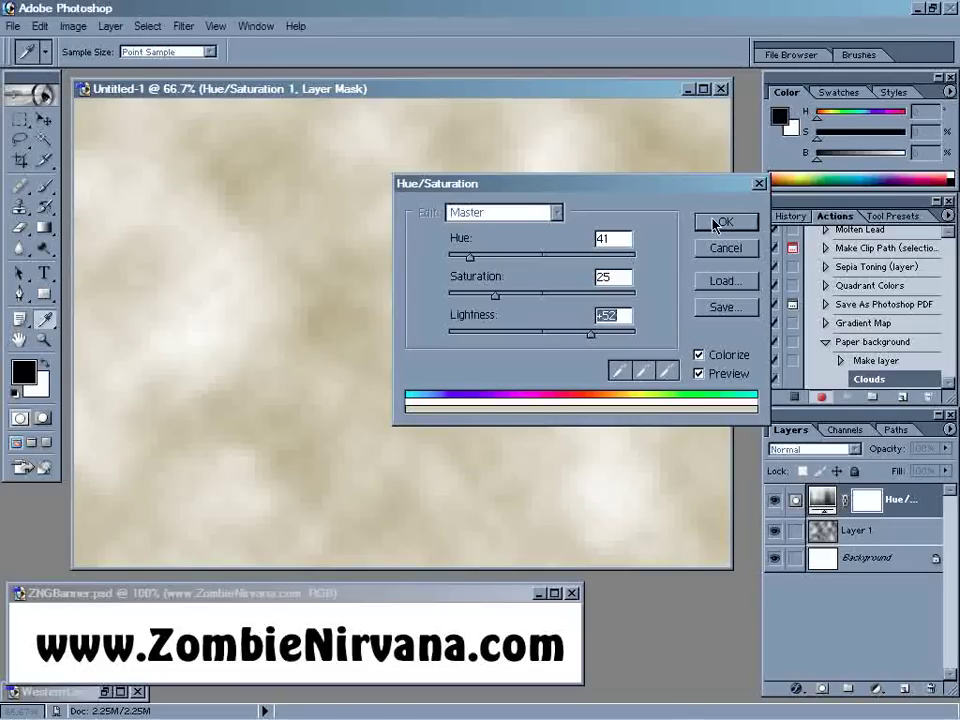
click(718, 223)
key(z)
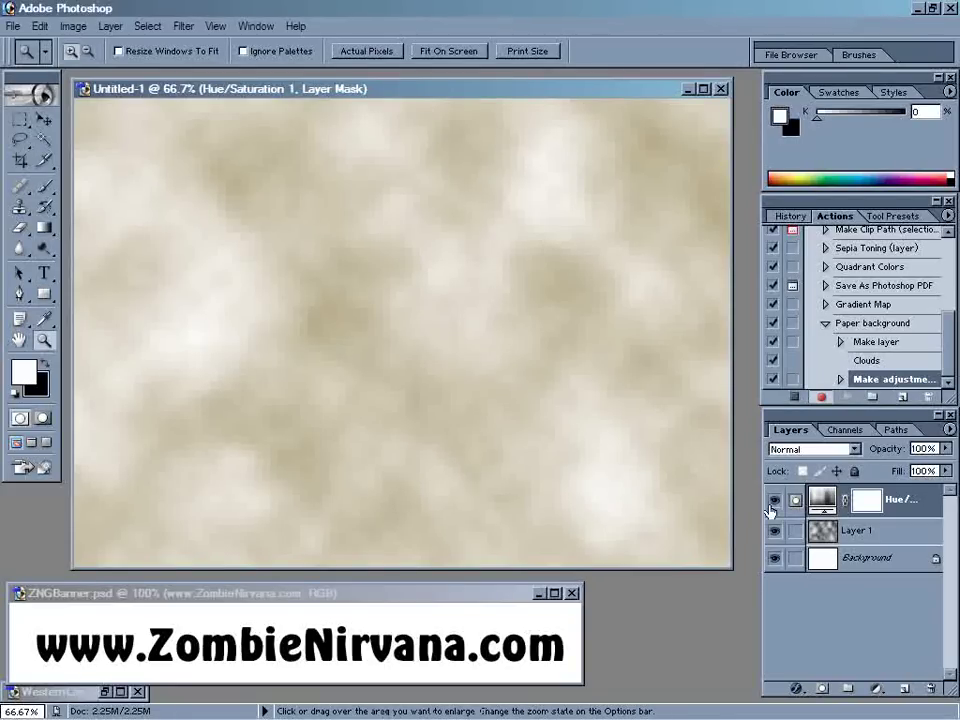
Apply a 5.8-pixel Gaussian Blur to the cloud layer Layer 1
click(866, 538)
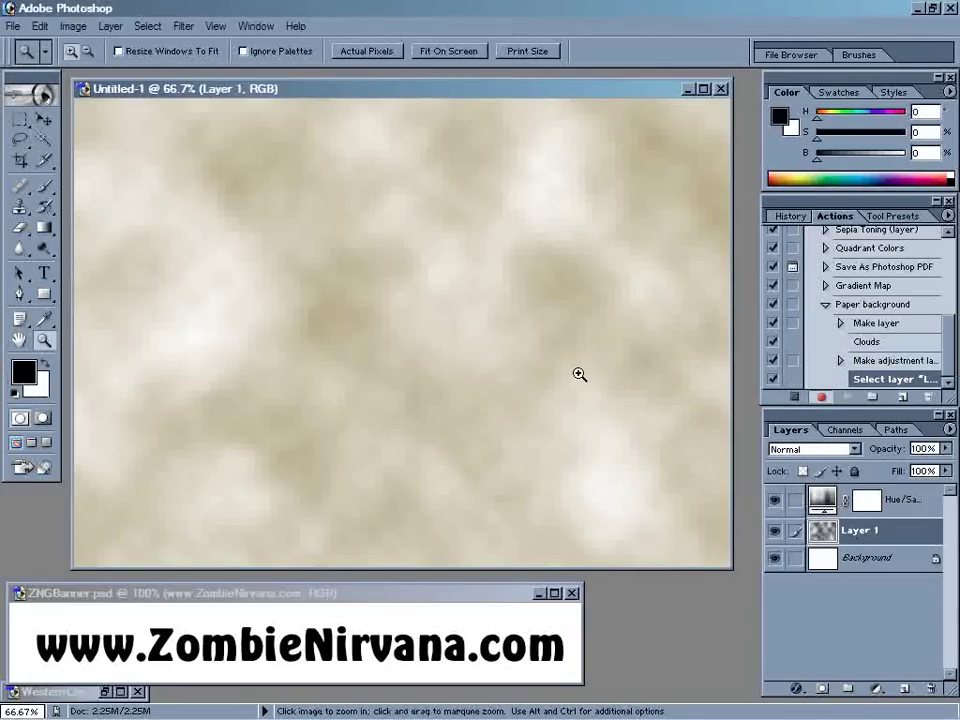
click(184, 27)
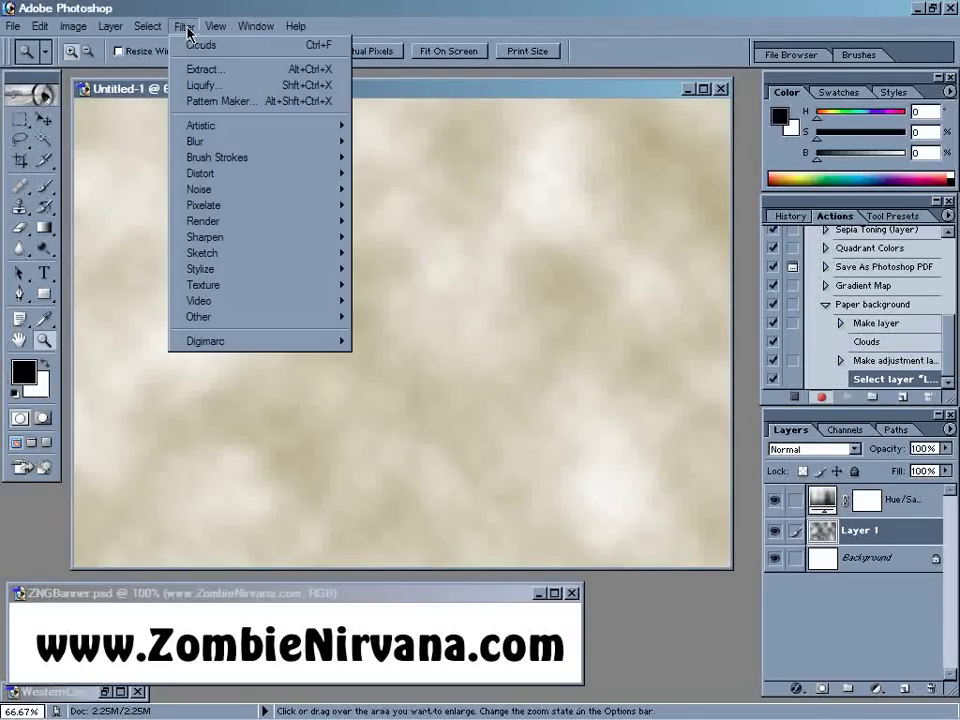
mouse_move(210, 145)
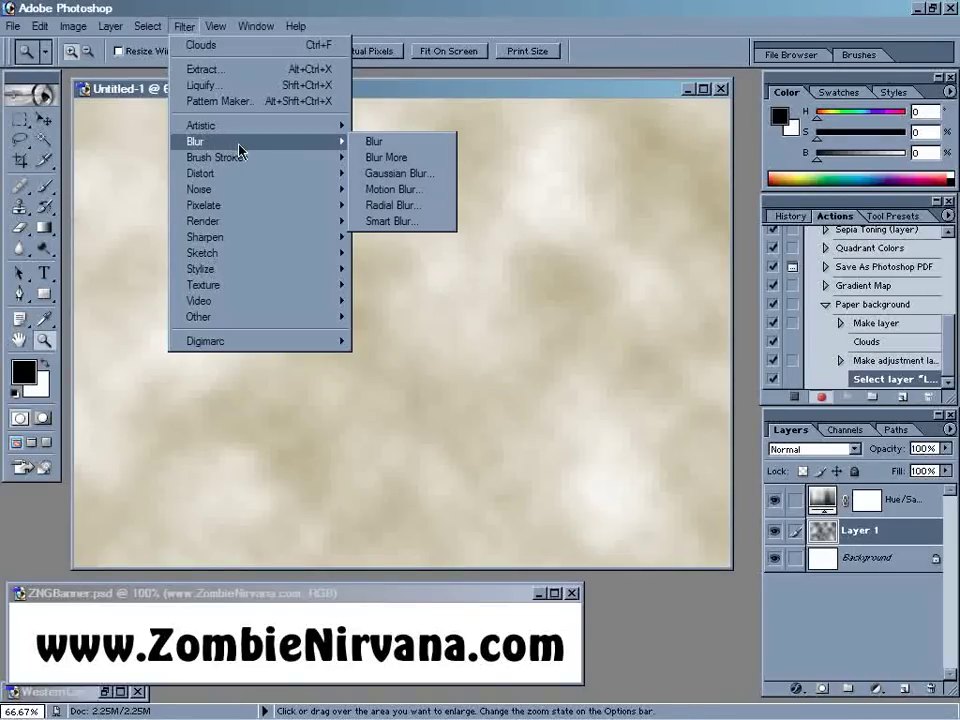
click(398, 175)
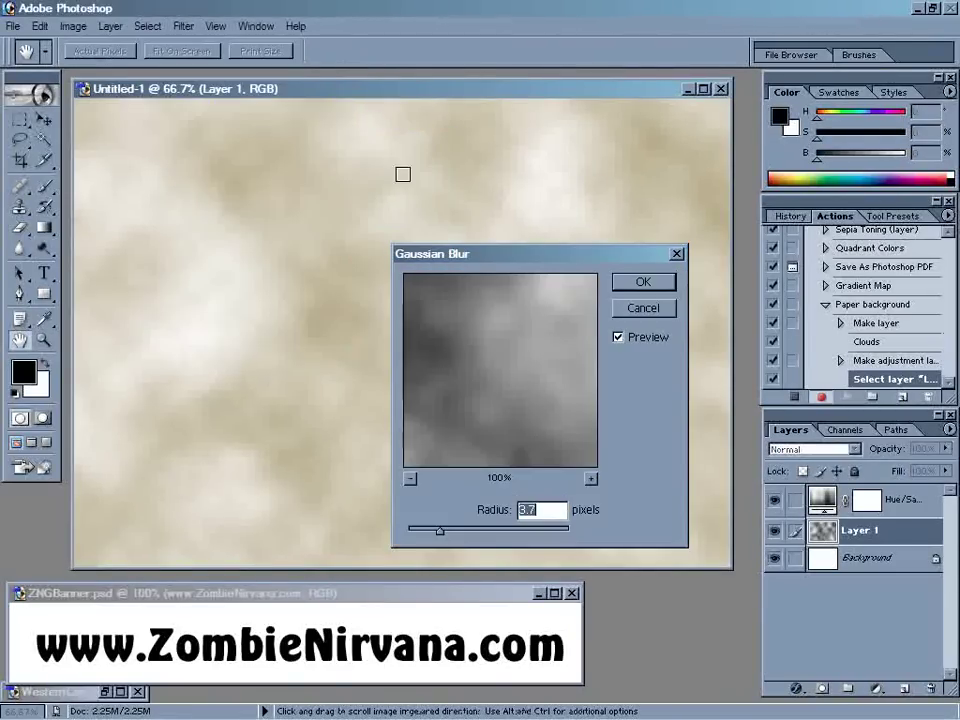
drag(441, 531, 456, 534)
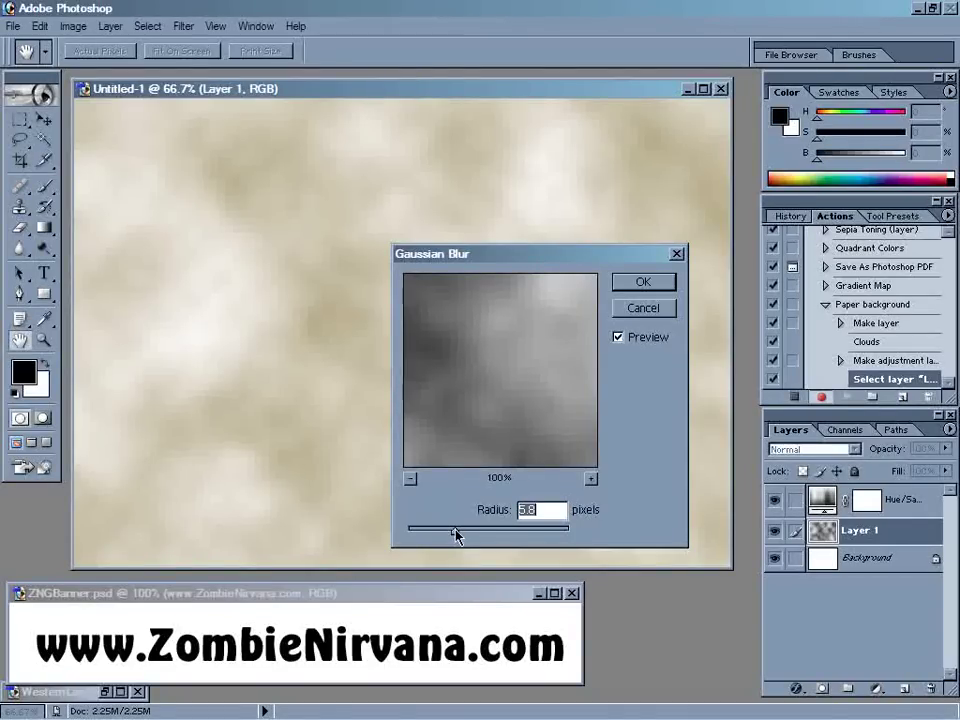
click(638, 283)
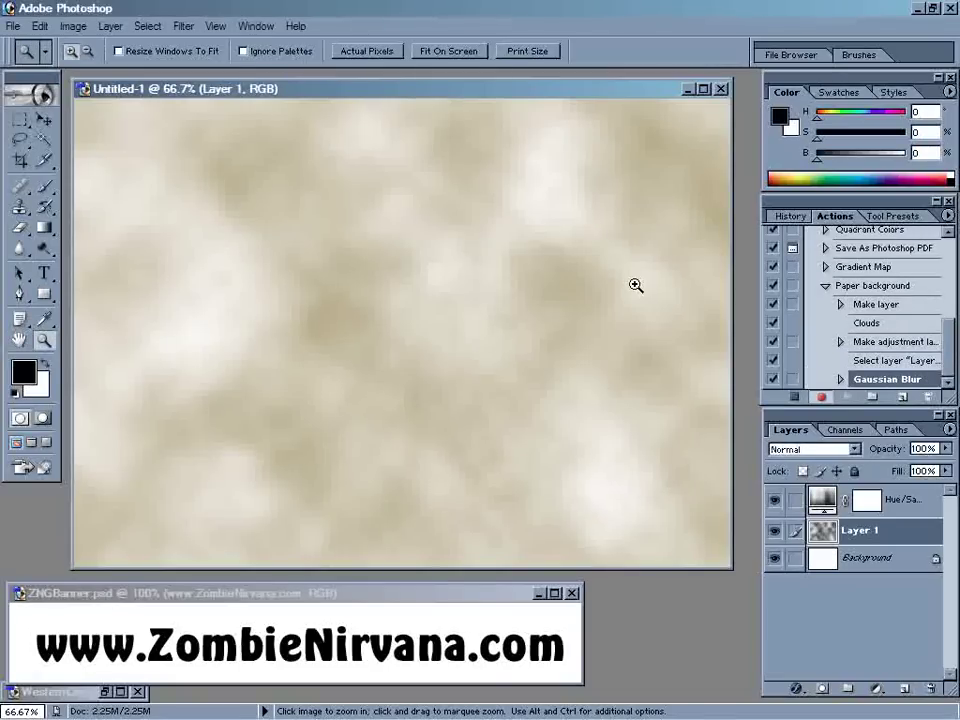
Add Uniform noise at about 10.72% to the clouds
click(185, 30)
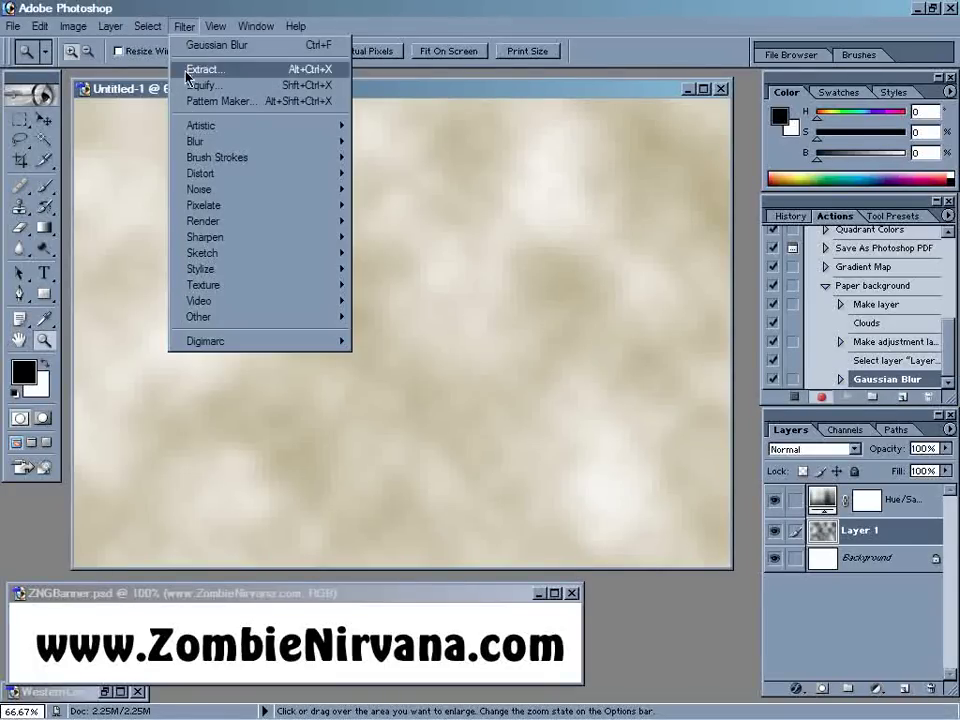
mouse_move(201, 196)
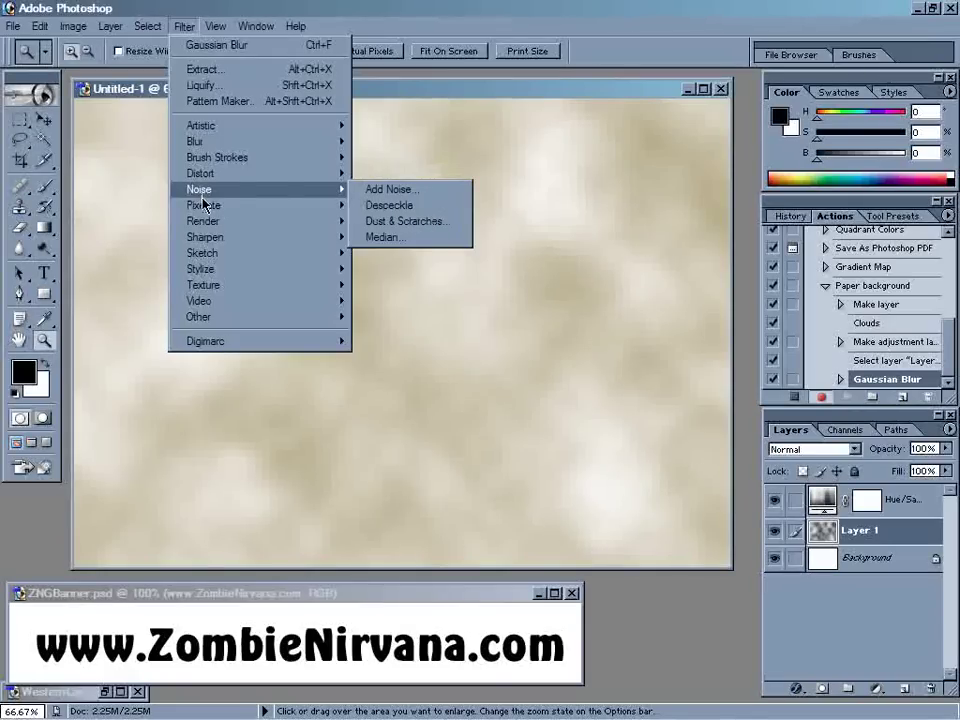
click(390, 190)
drag(372, 441, 367, 446)
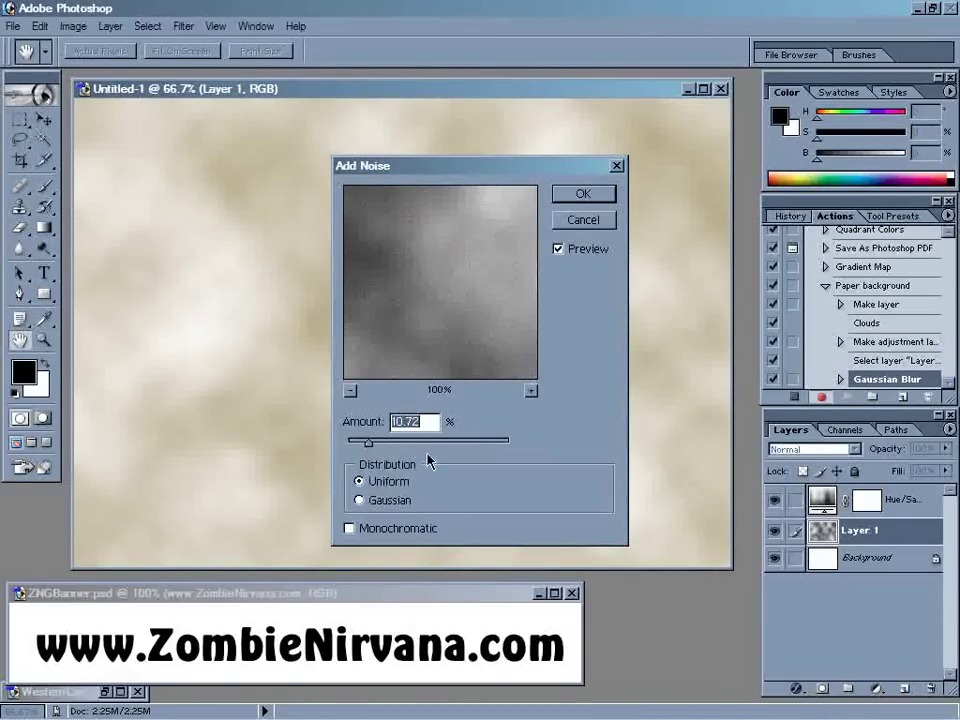
click(582, 196)
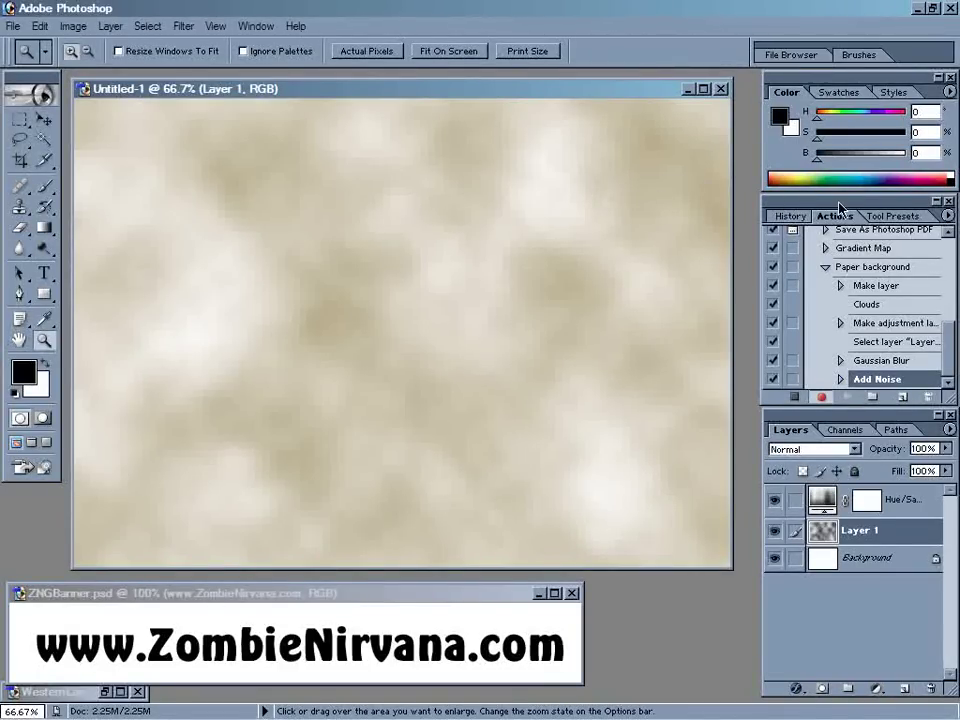
Stop recording and delete the Hue/Saturation 1 adjustment layer and its mask
click(794, 399)
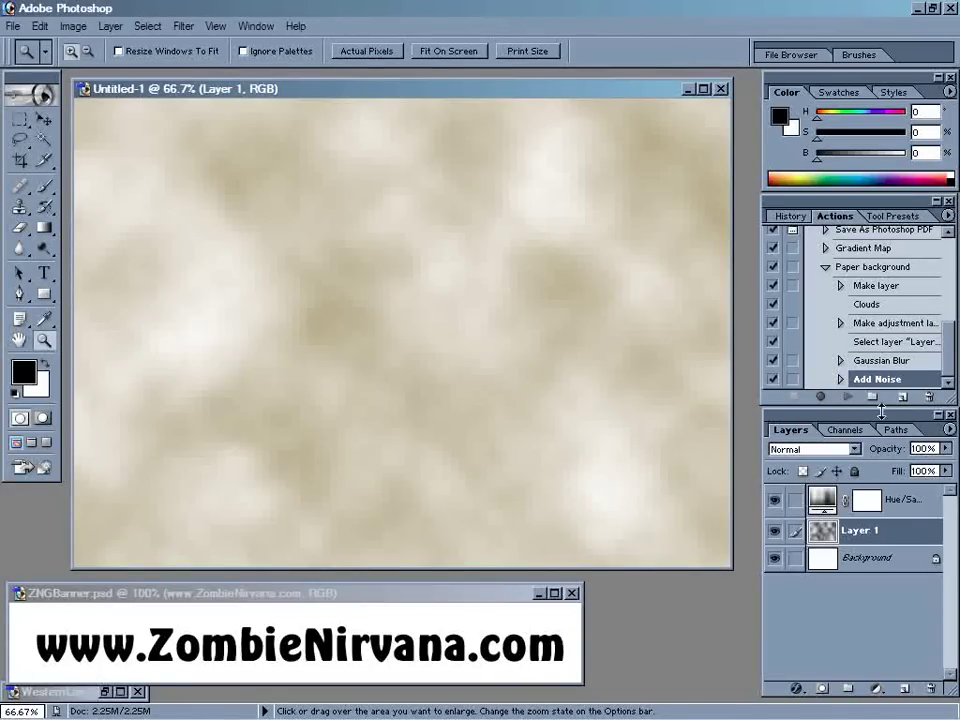
click(905, 503)
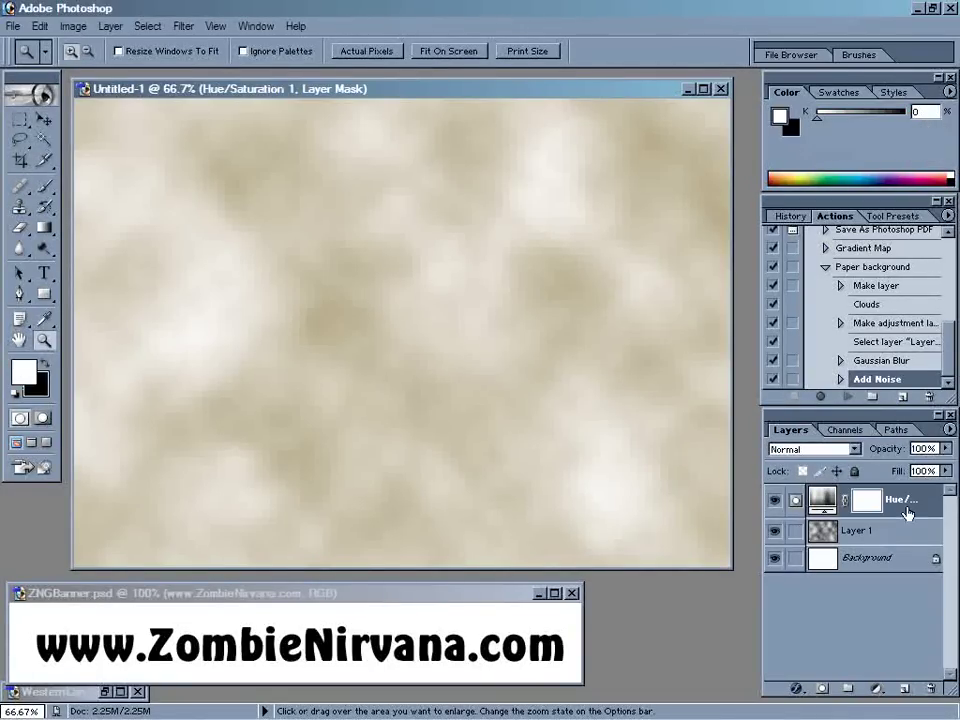
click(929, 692)
key(Return)
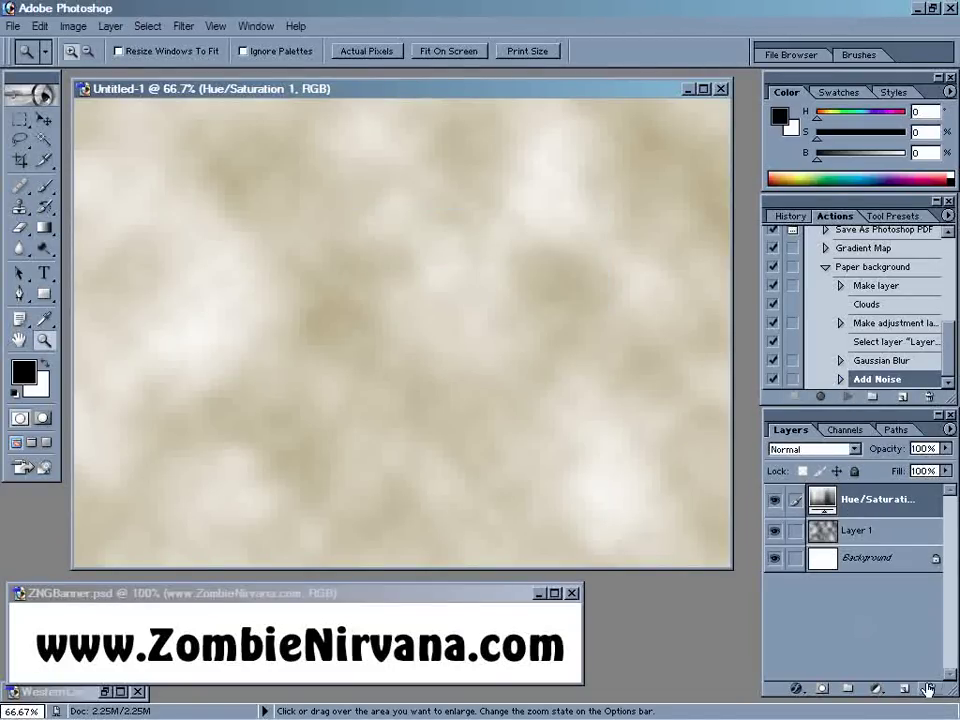
click(922, 690)
key(Return)
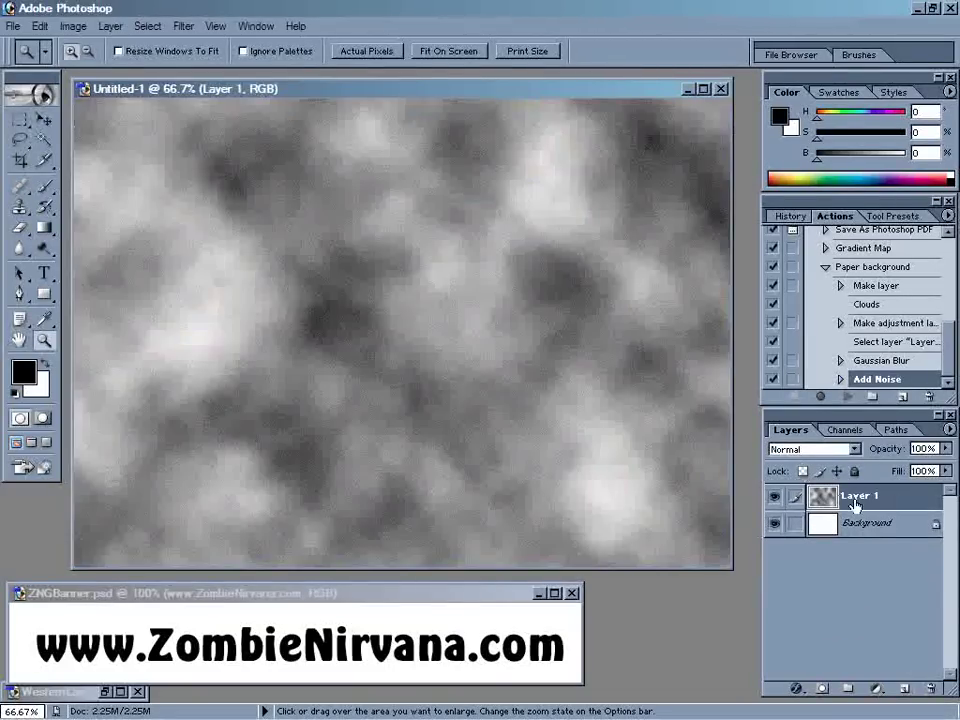
Delete the cloud layer Layer 1 and select the Paper background action
click(930, 689)
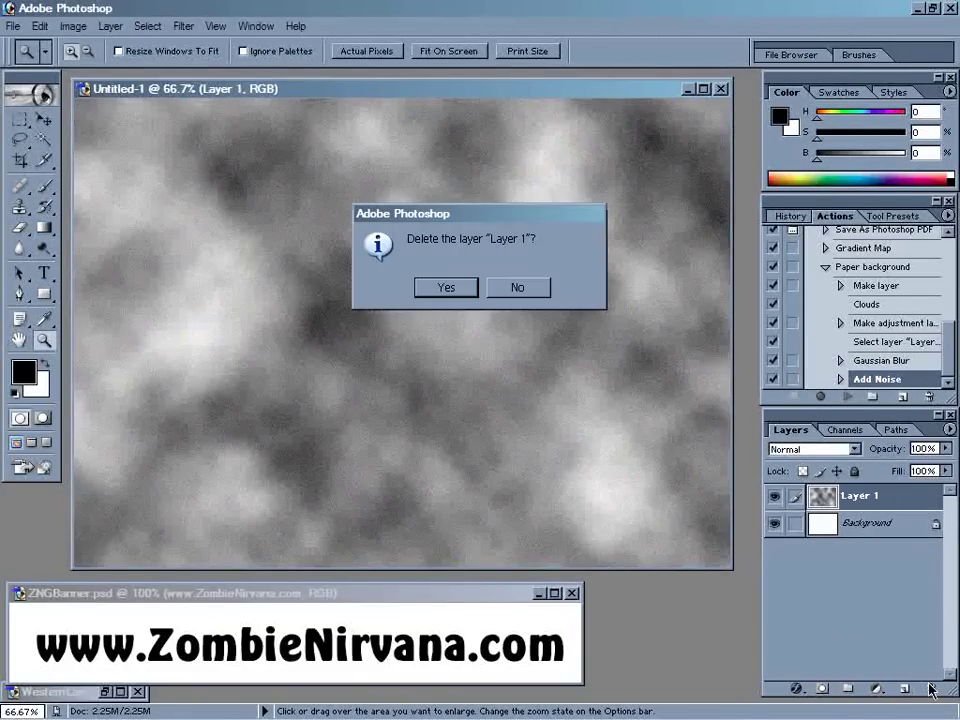
key(Return)
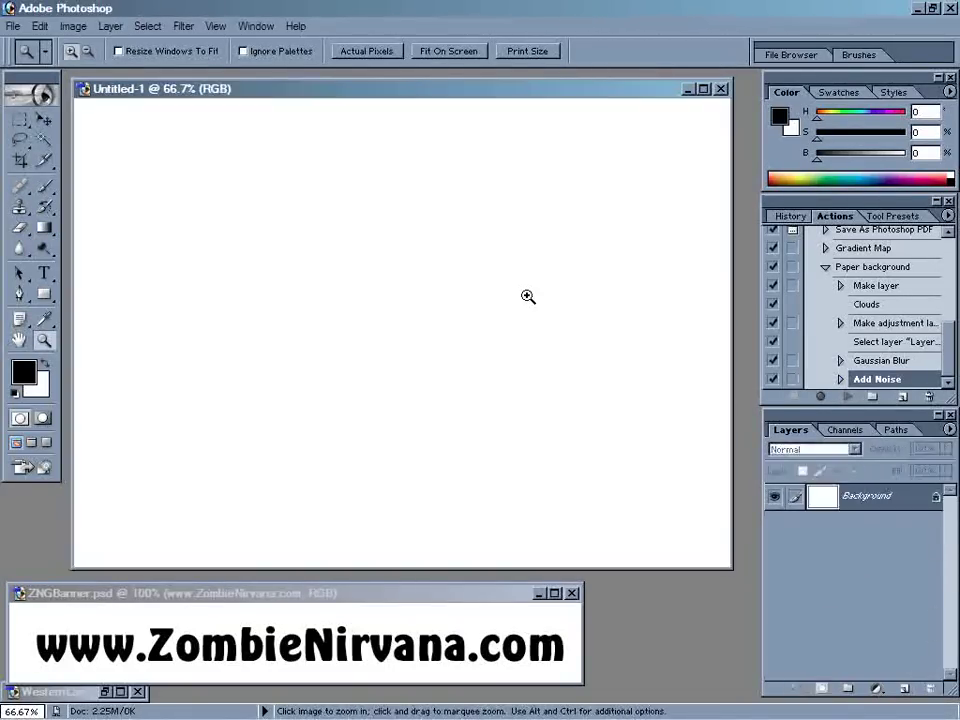
click(873, 268)
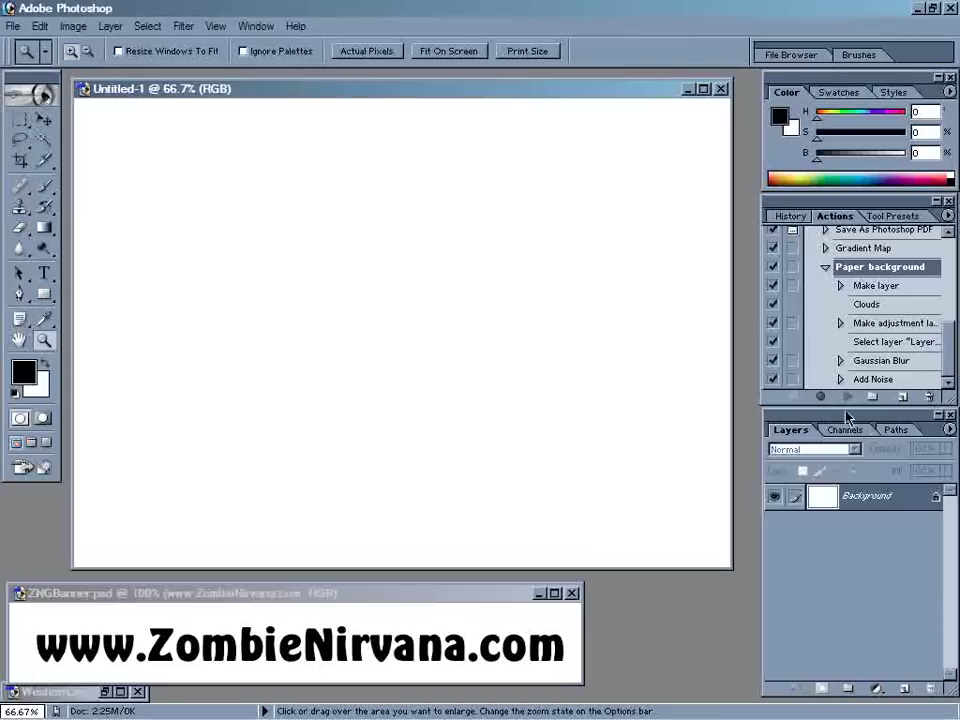
Play the Paper background action on the blank Untitled-1 document
click(846, 402)
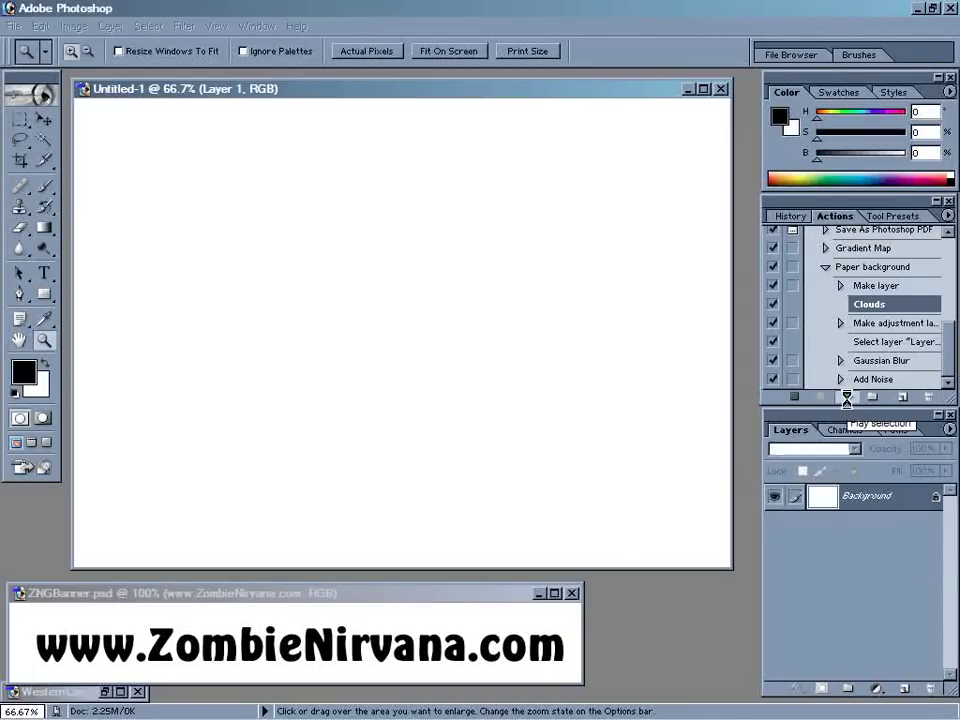